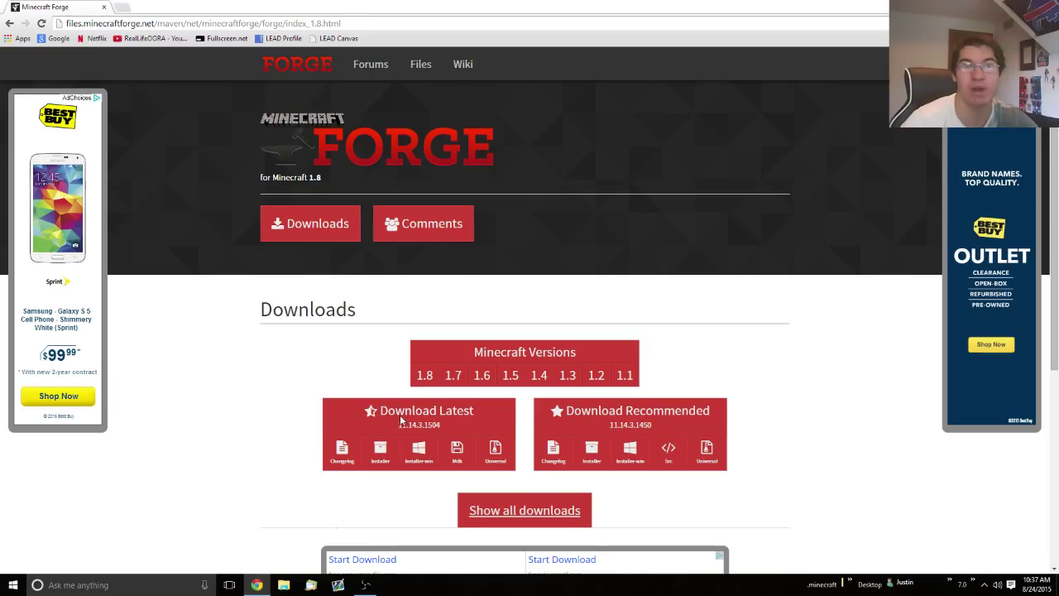
Download the recommended Forge 1.8-11.14.3.1450 installer jar to the Desktop, then minimize Chrome
click(590, 455)
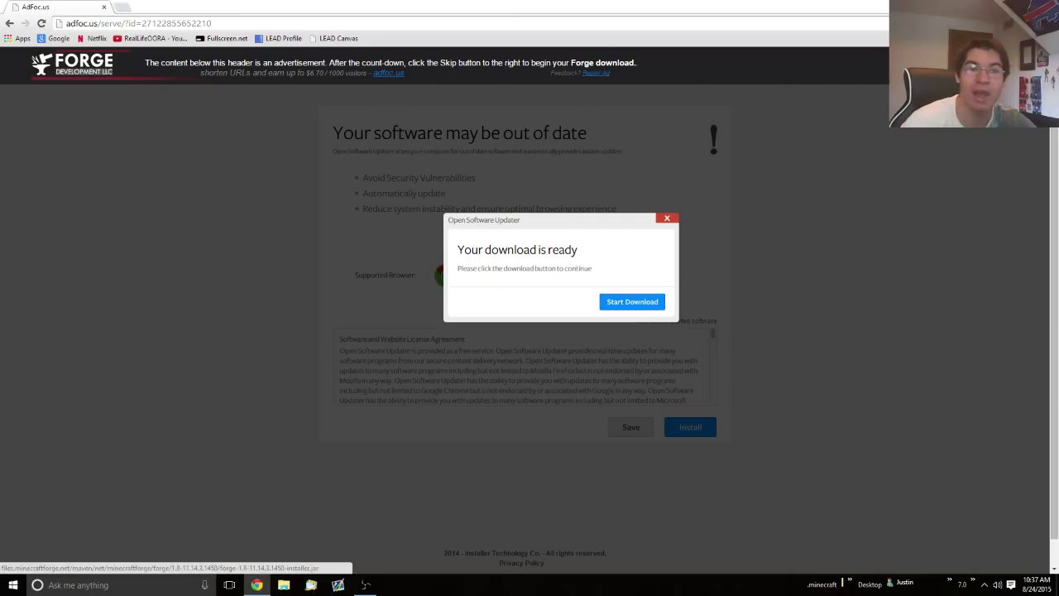
click(968, 65)
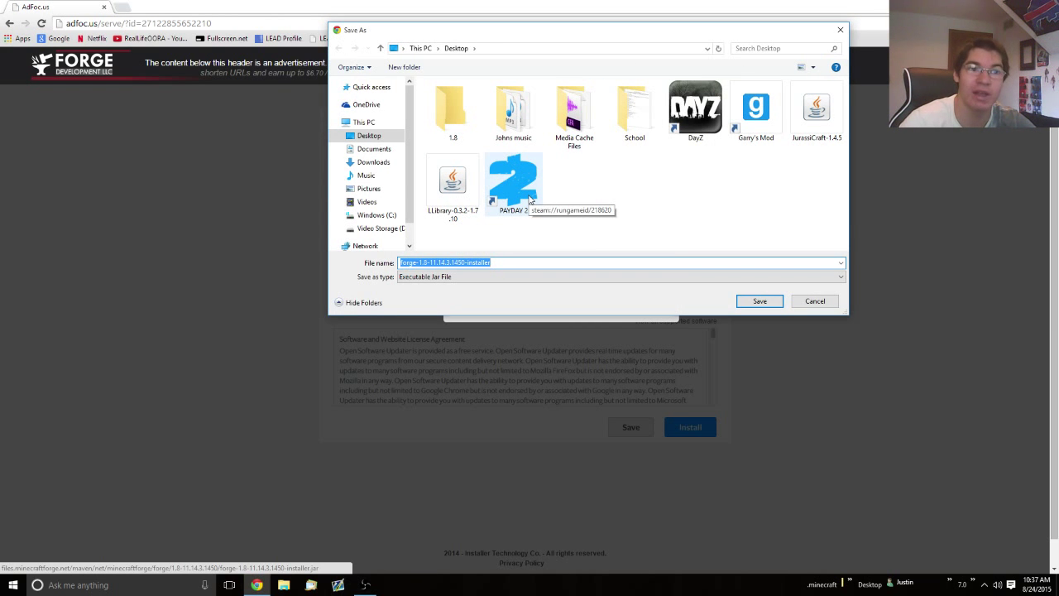
click(761, 301)
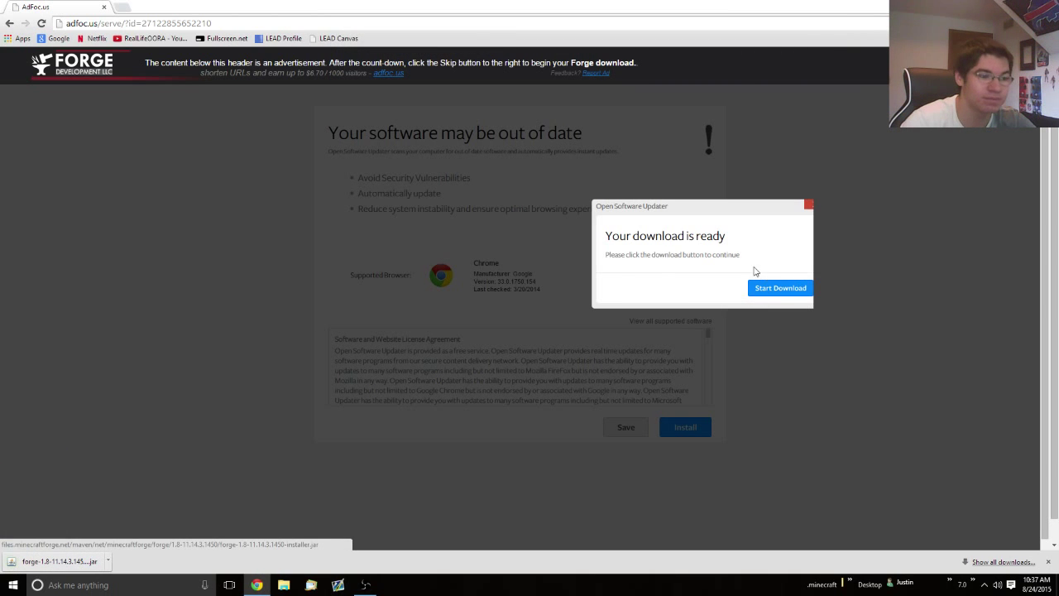
click(995, 9)
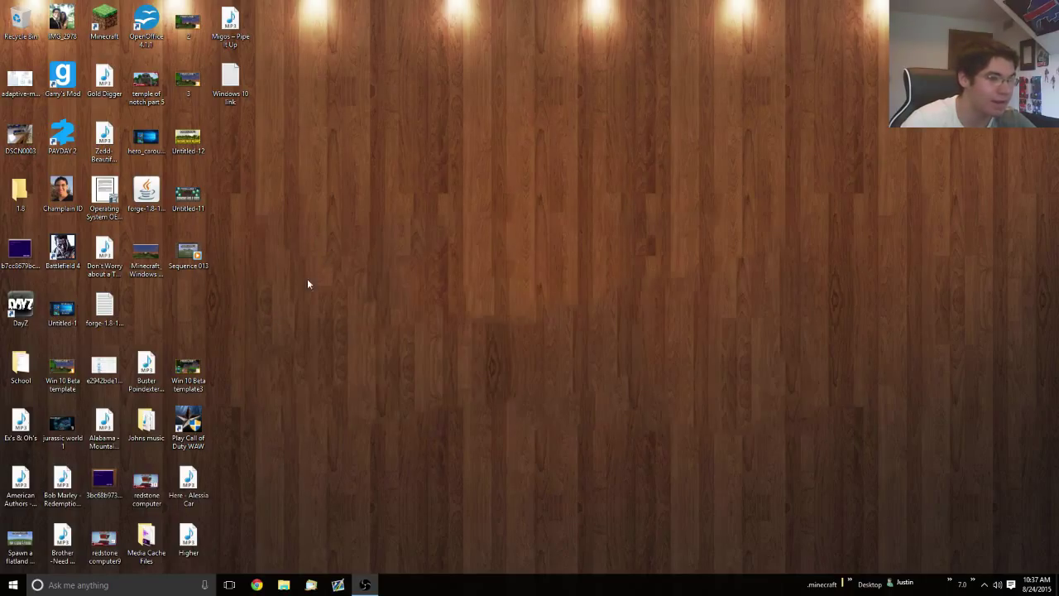
Move the forge-1.8-11.14.3.1450-installer icon into the empty middle of the desktop
drag(146, 192, 607, 203)
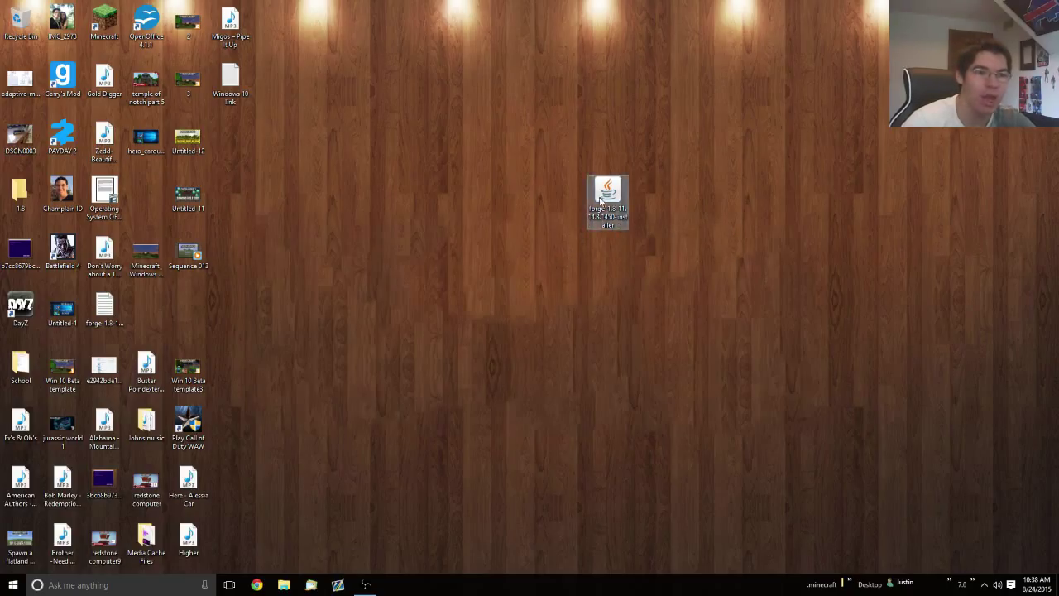
drag(599, 199, 556, 199)
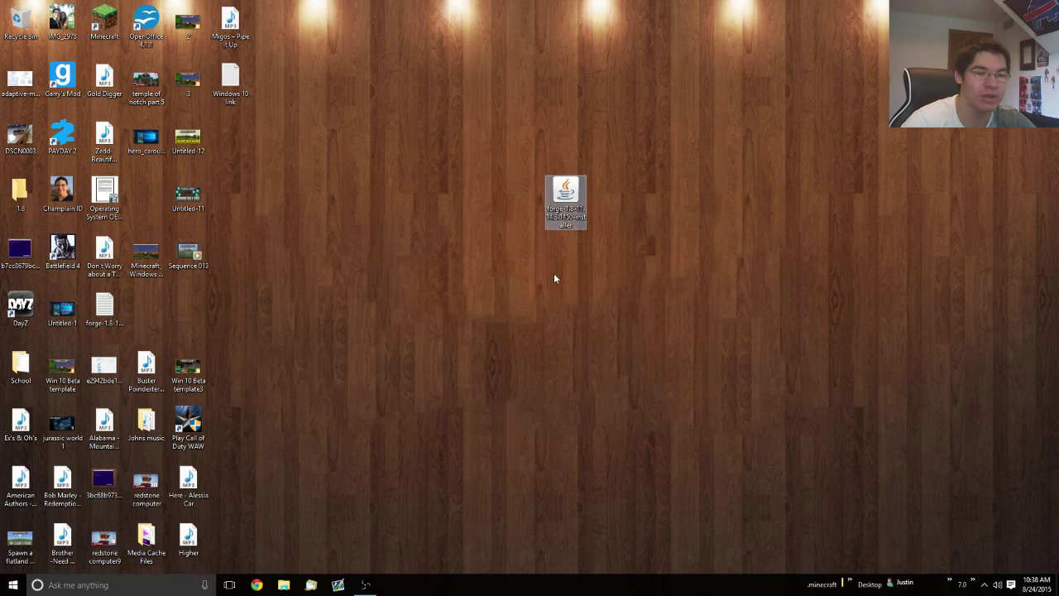
Run the Forge installer with Install client selected and confirm the completion message
double_click(572, 197)
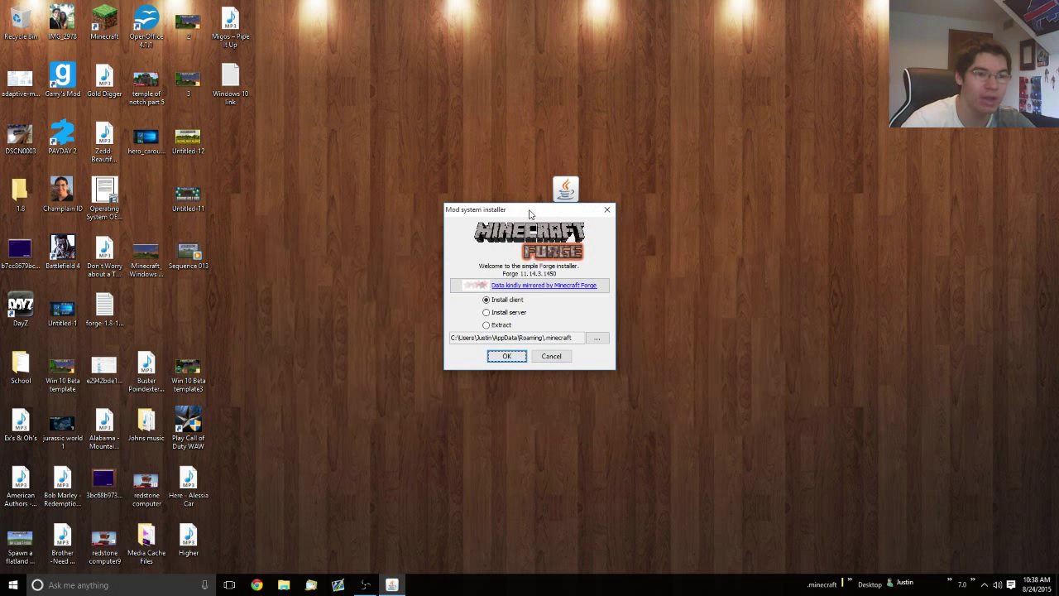
drag(530, 212, 563, 168)
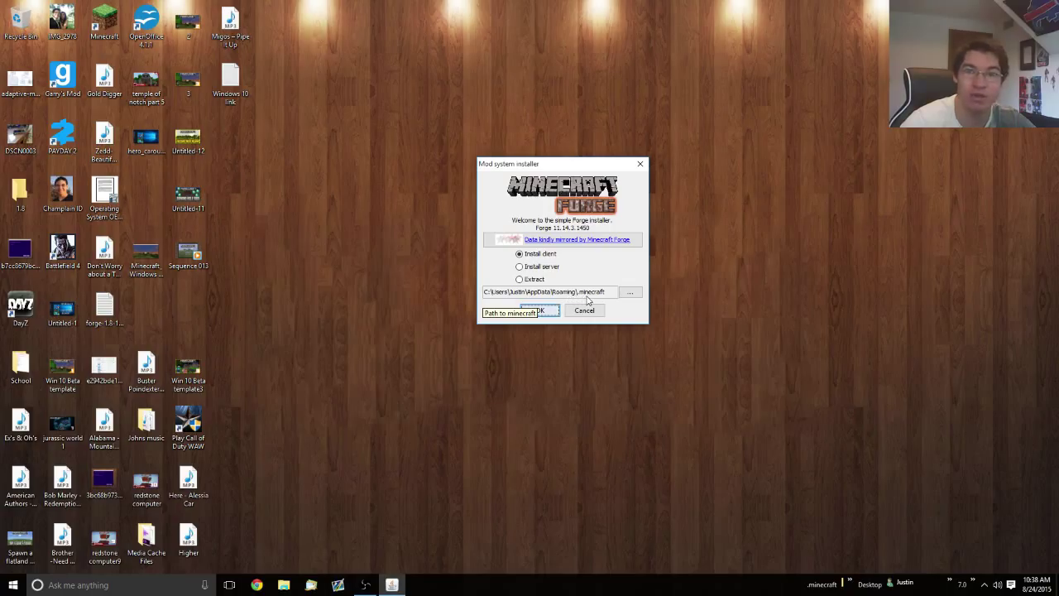
click(552, 309)
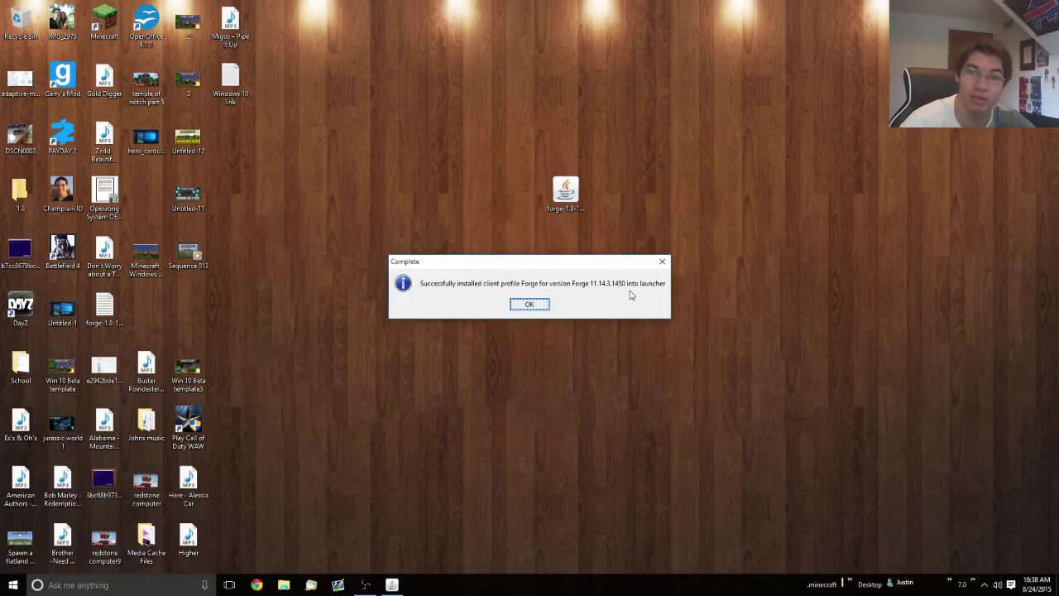
click(530, 304)
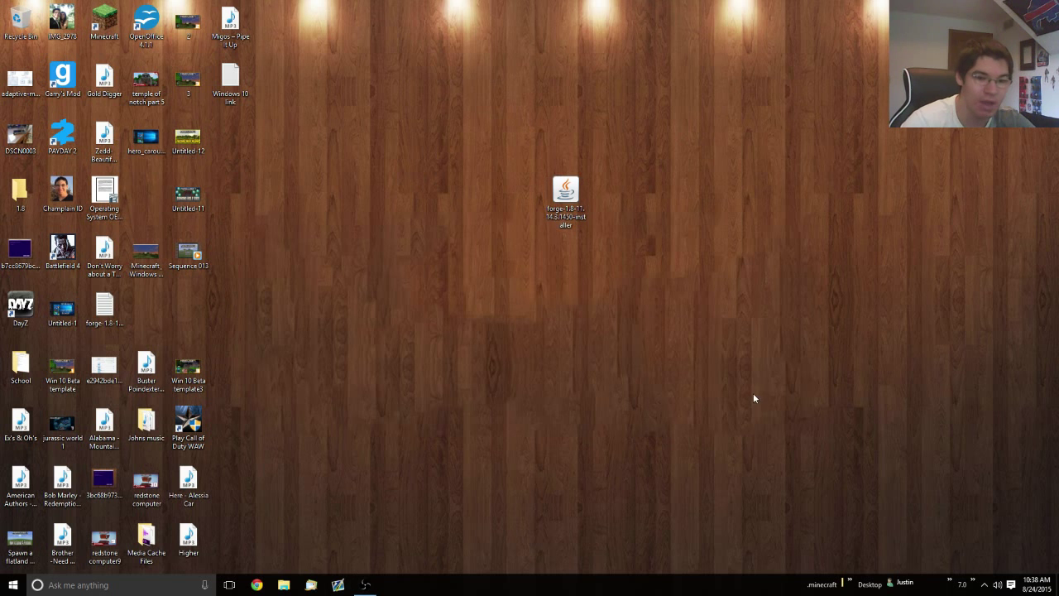
click(848, 579)
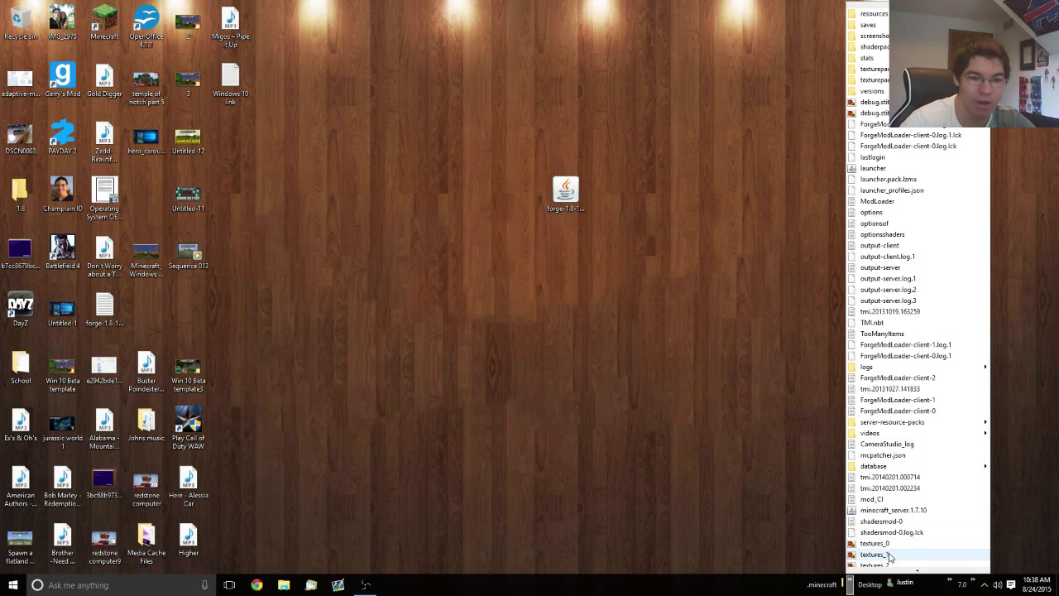
mouse_move(891, 570)
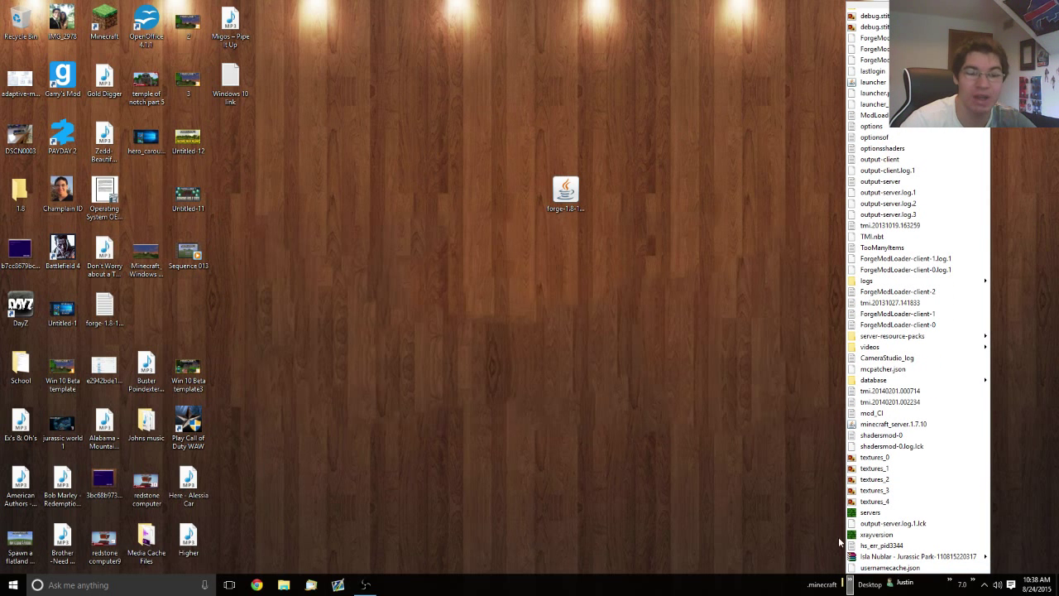
click(657, 475)
click(135, 585)
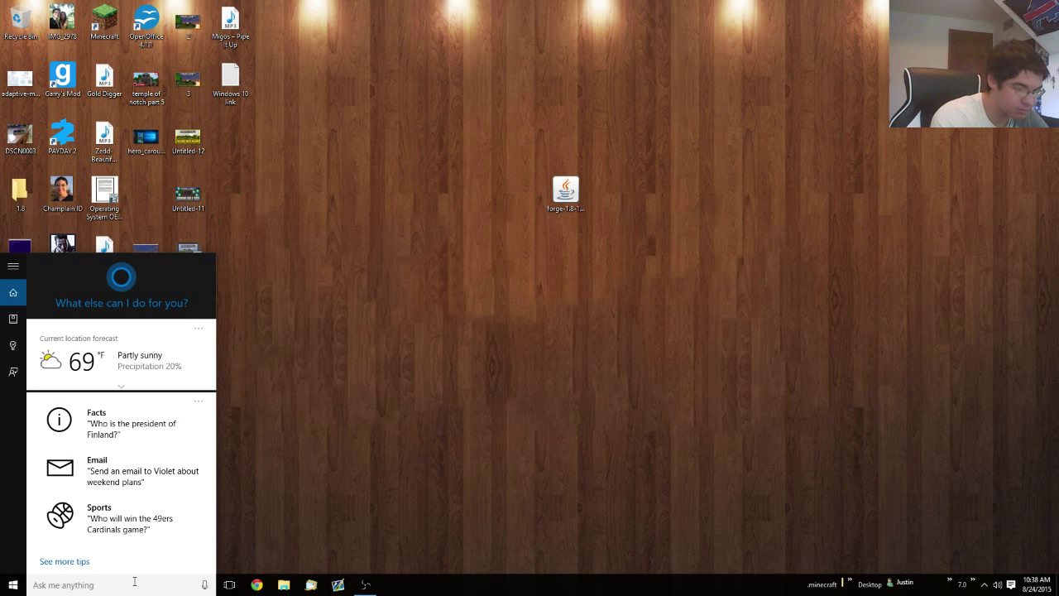
text(%appdata%)
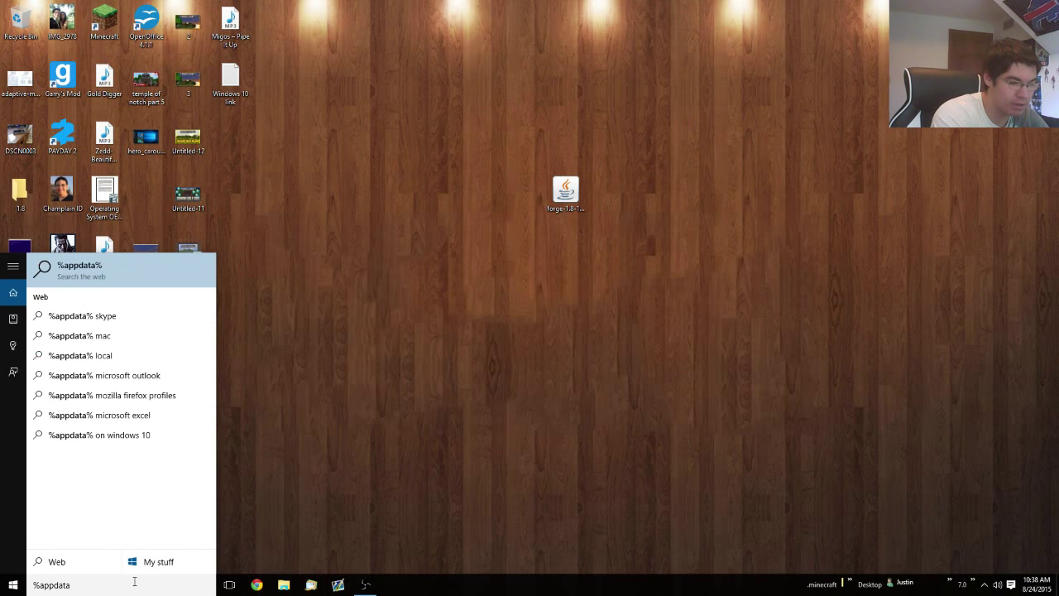
key(Return)
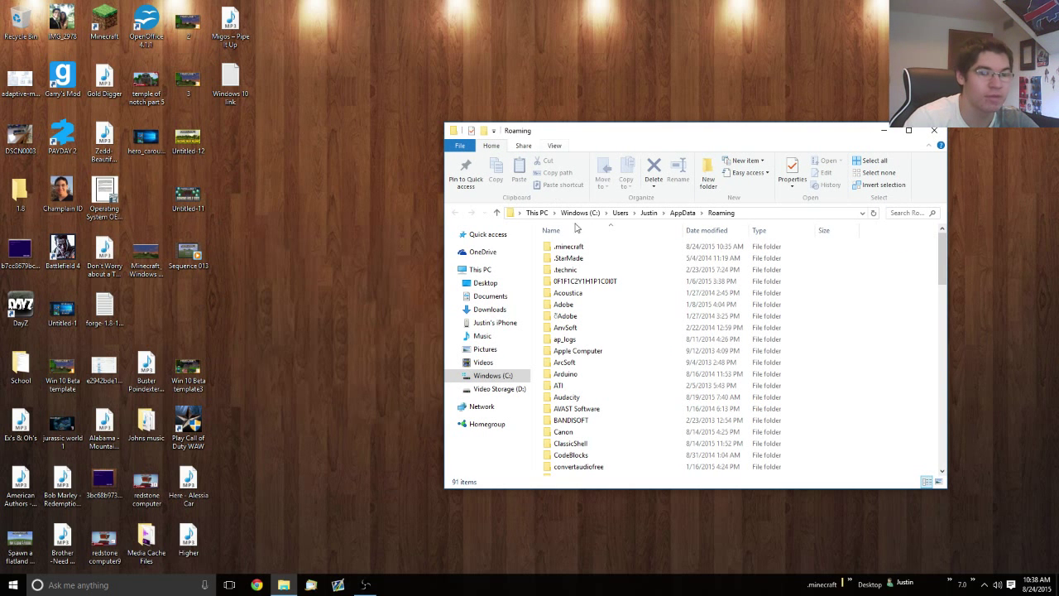
double_click(579, 247)
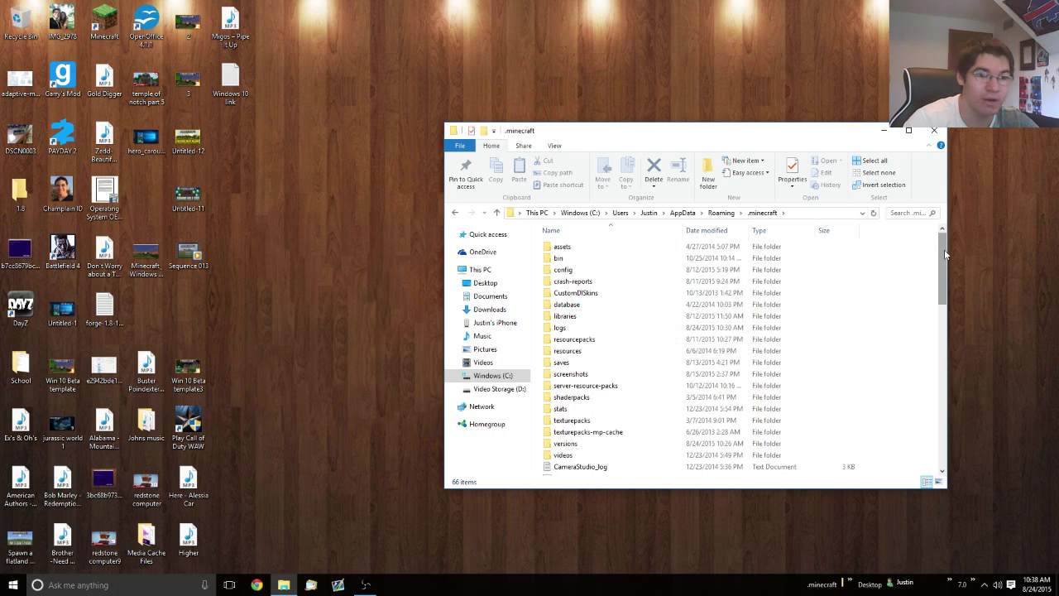
mouse_move(942, 257)
mouse_down()
mouse_move(941, 433)
mouse_move(938, 241)
mouse_up()
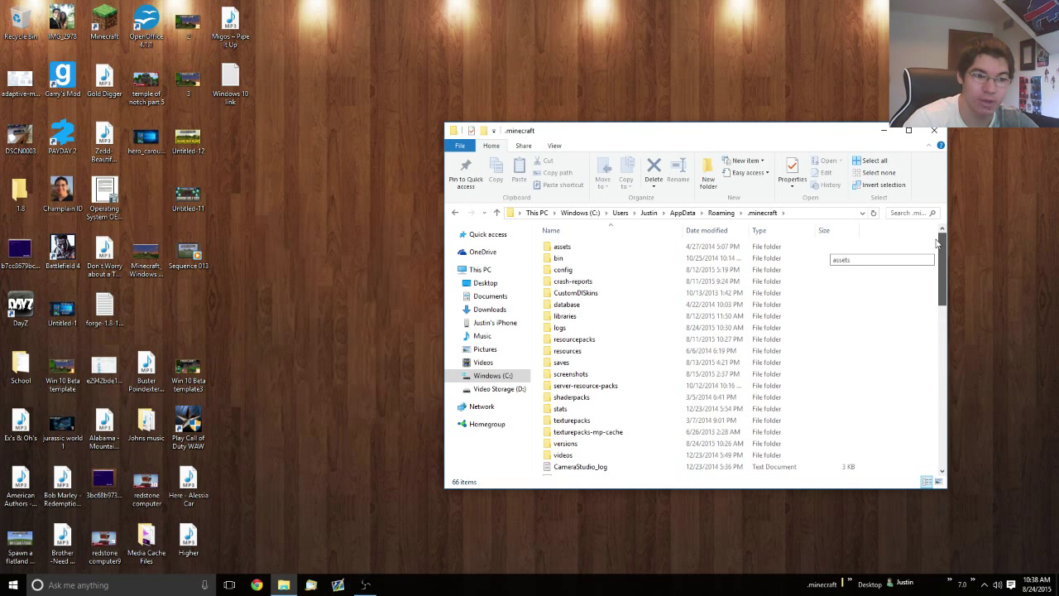
click(934, 130)
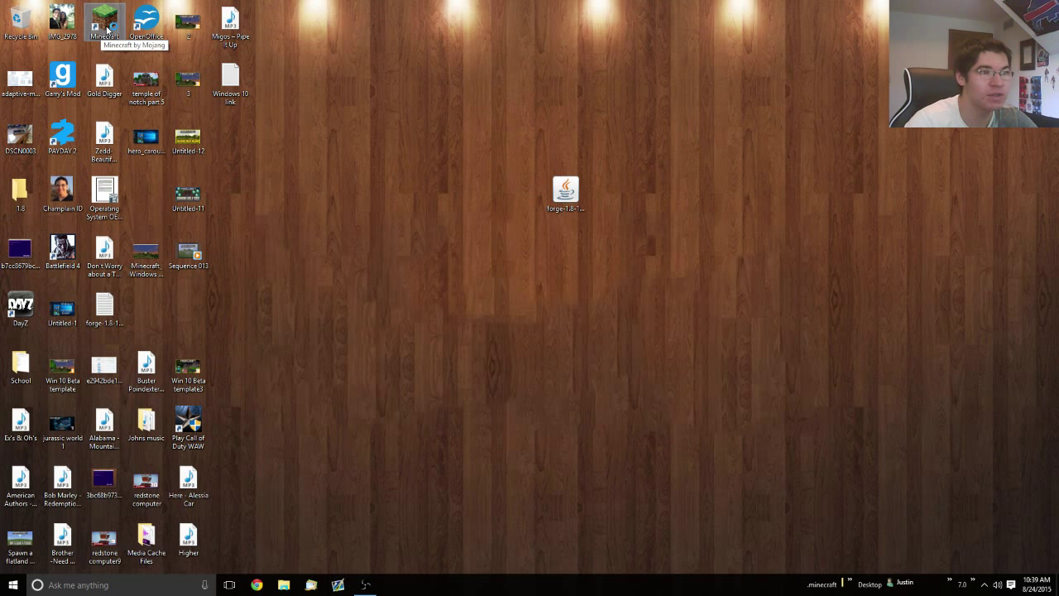
In the Minecraft Launcher, set the profile's version to release 1.8-Forge11.14.3.1450 and save it
double_click(107, 30)
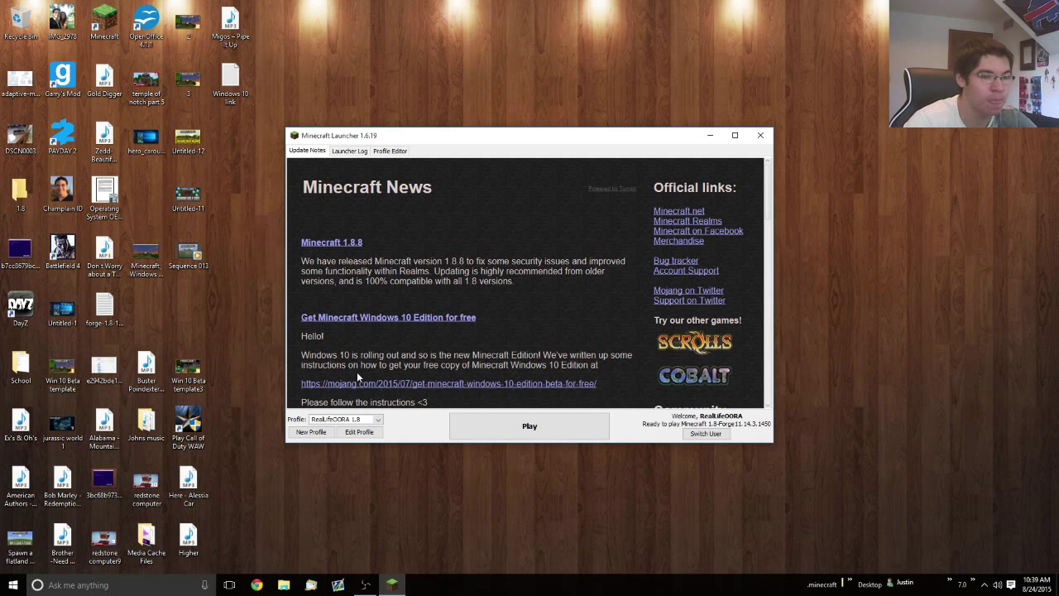
click(358, 432)
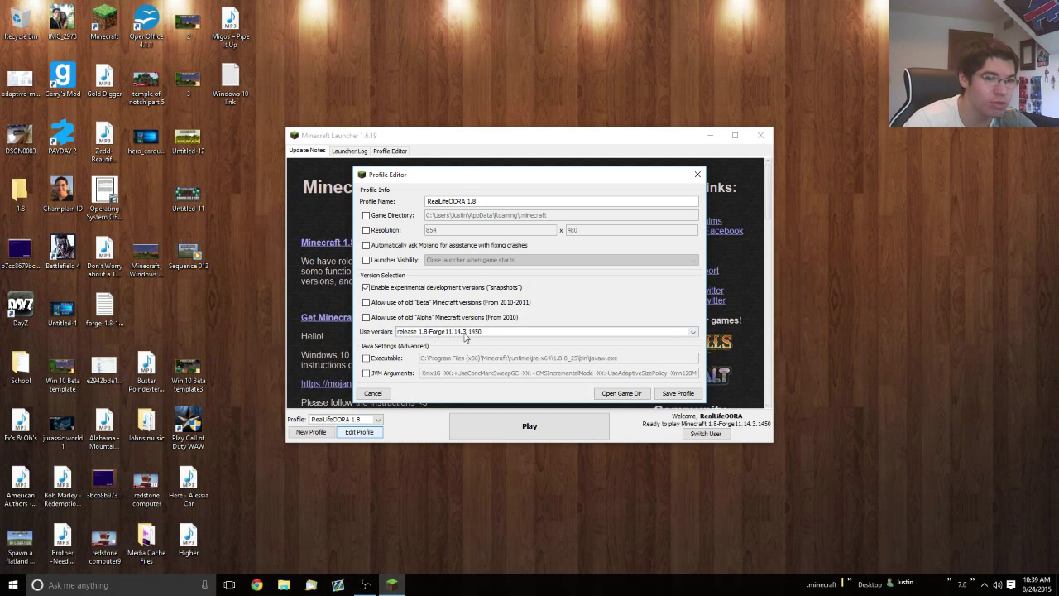
click(518, 335)
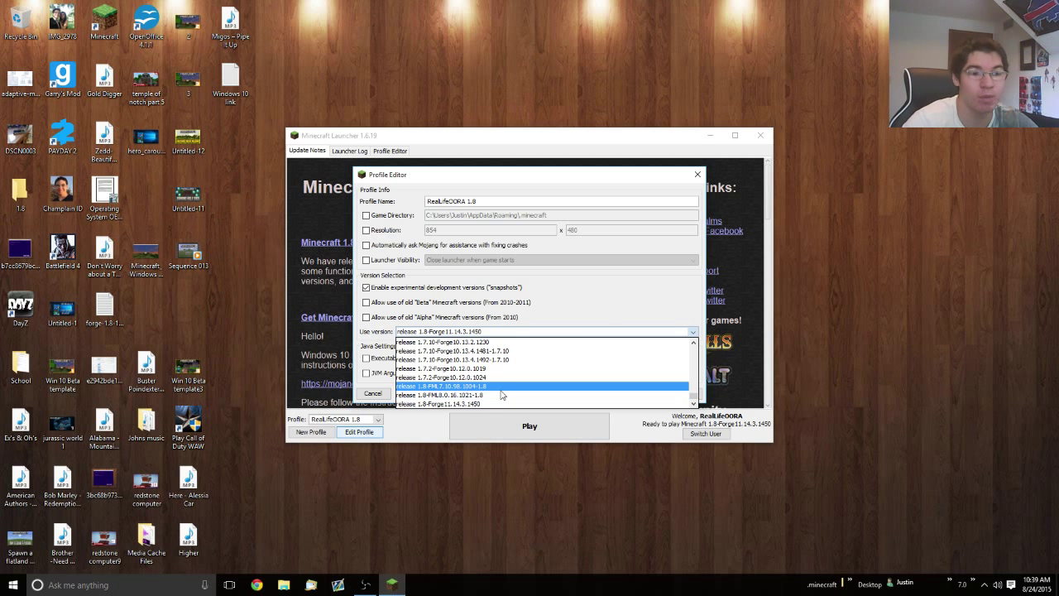
scroll(500, 393, up, 5)
scroll(500, 389, down, 3)
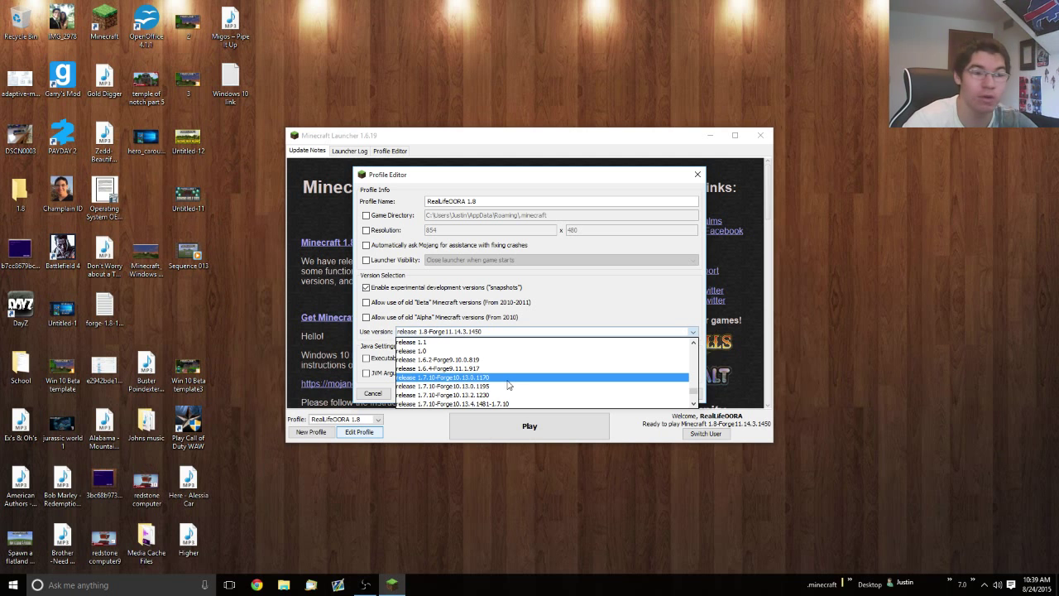
scroll(509, 384, up, 5)
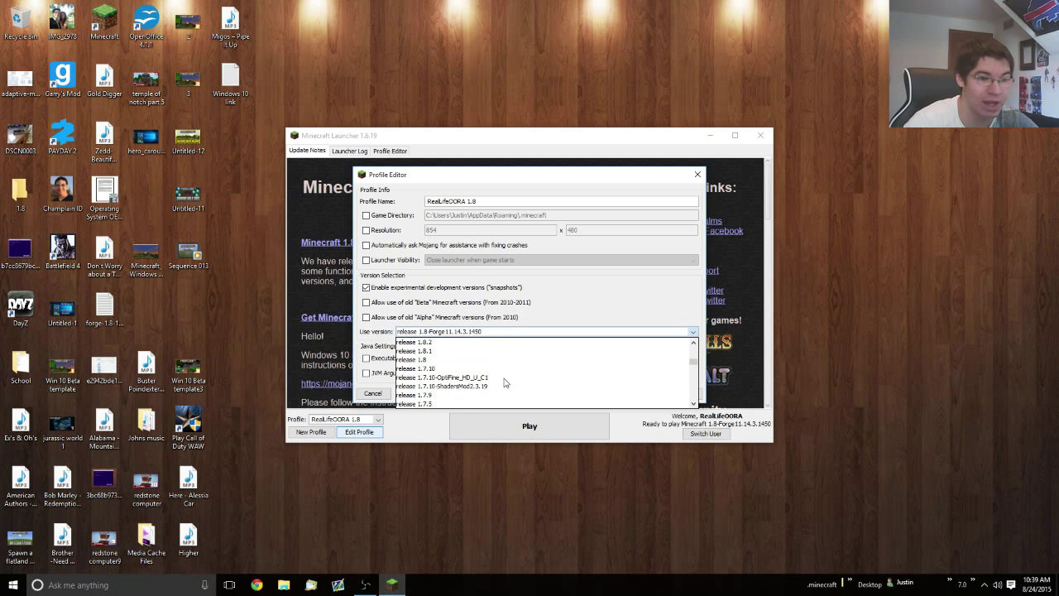
scroll(500, 379, up, 3)
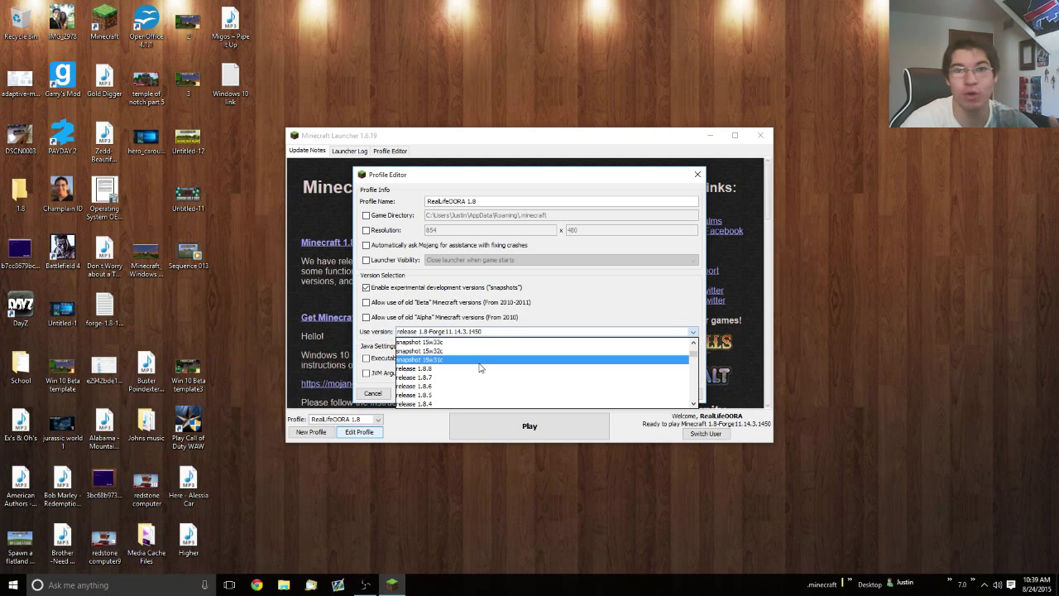
scroll(480, 367, up, 2)
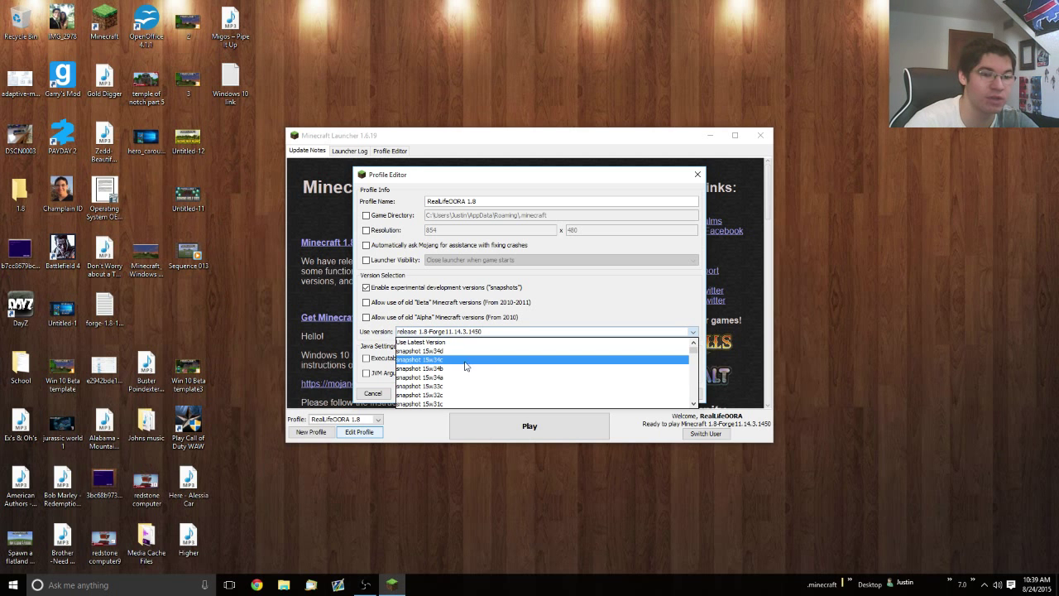
scroll(466, 381, down, 10)
scroll(466, 381, down, 10)
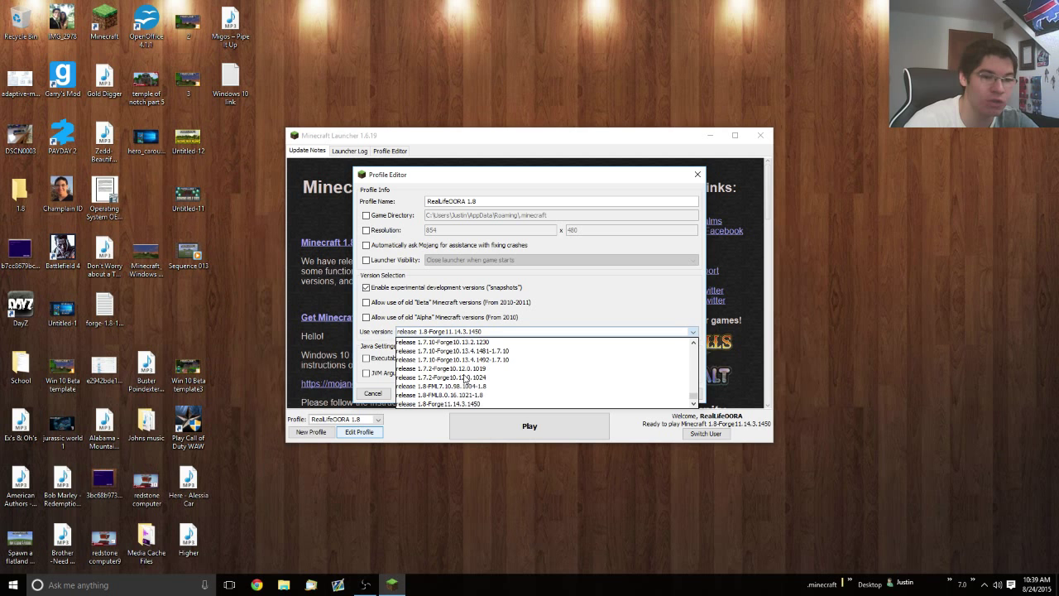
click(461, 404)
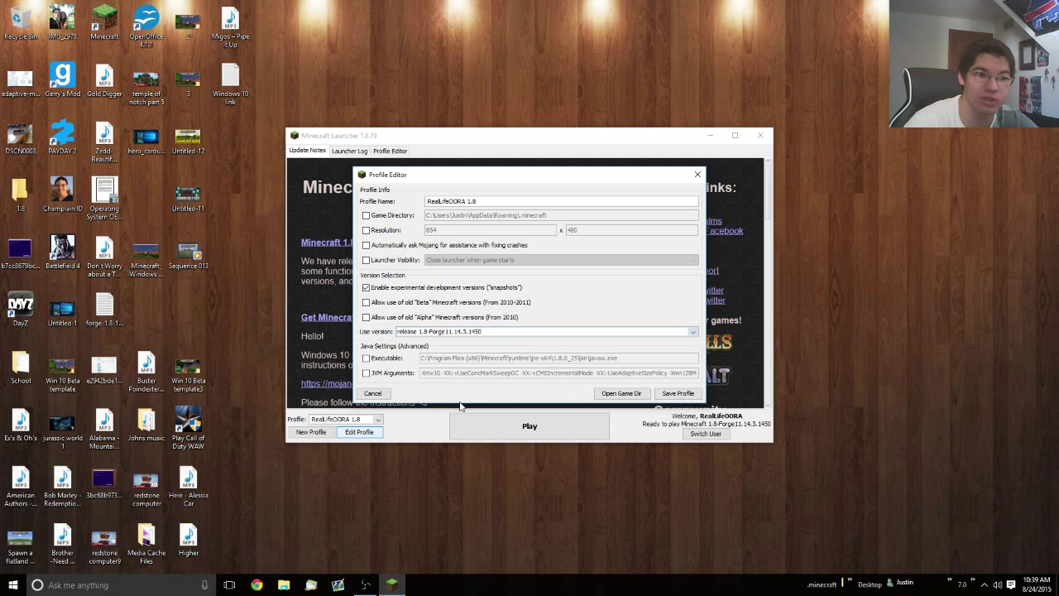
click(671, 399)
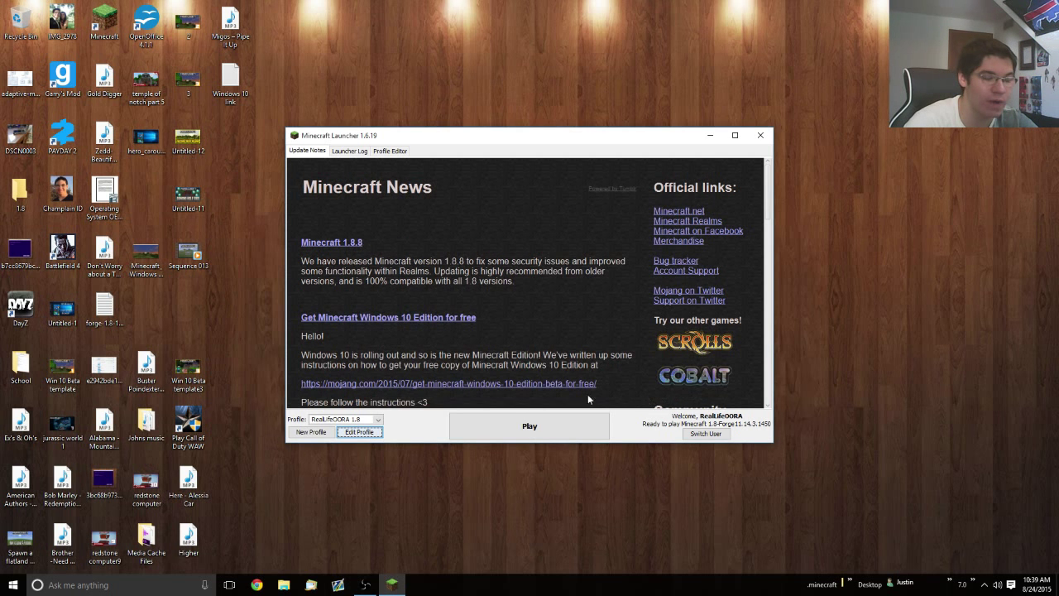
Select the Forge 1.8 profile and launch Minecraft with Play
click(380, 420)
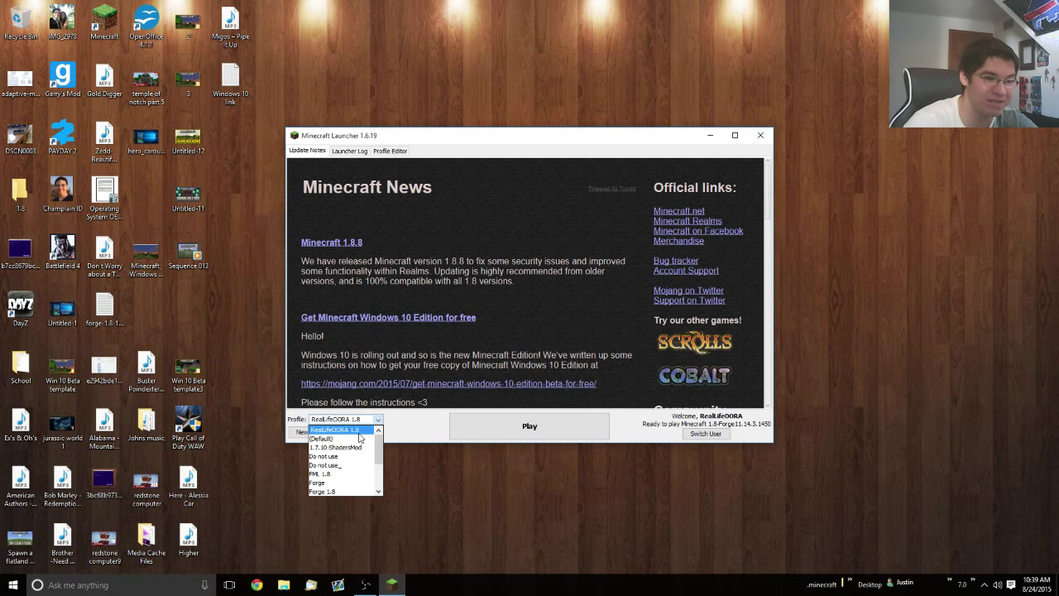
click(360, 439)
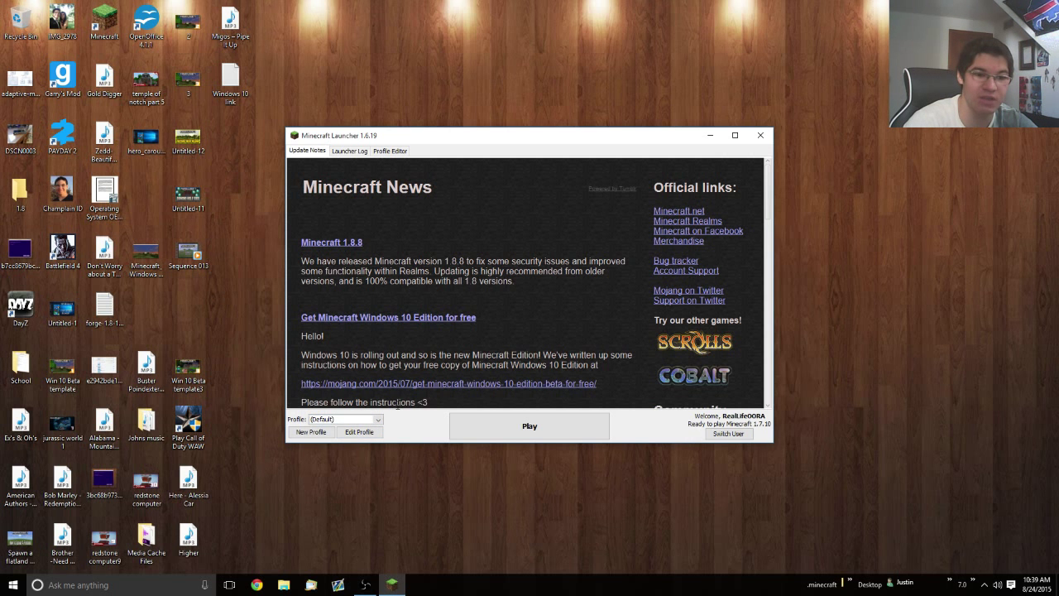
click(376, 421)
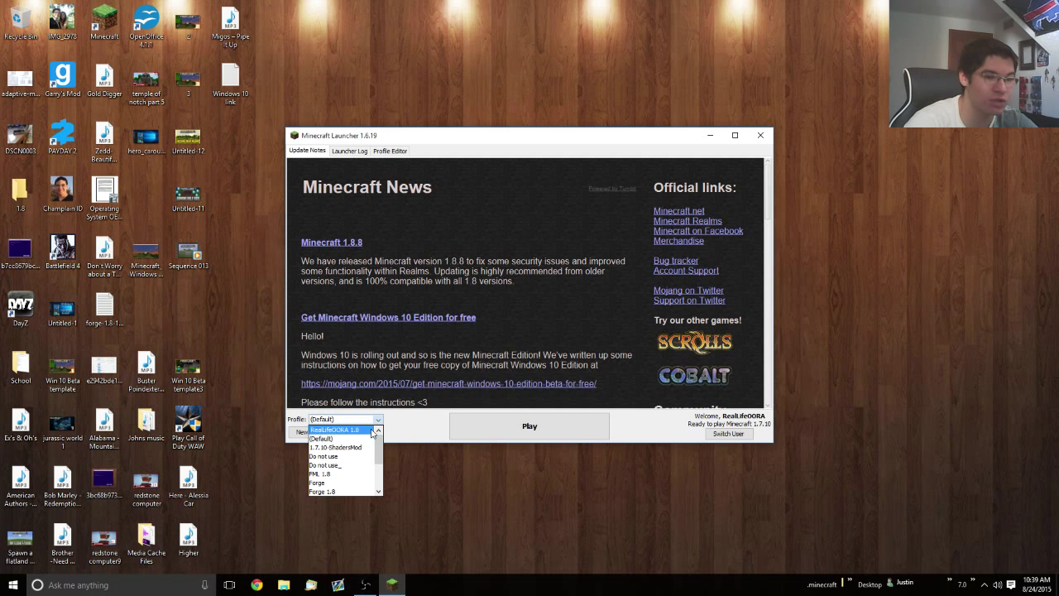
click(371, 431)
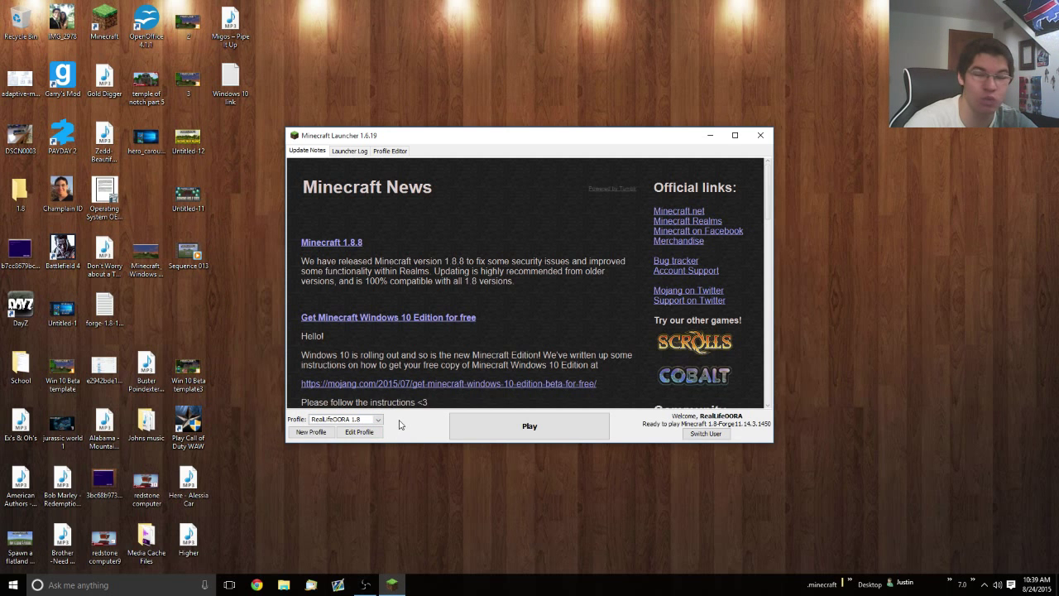
click(498, 428)
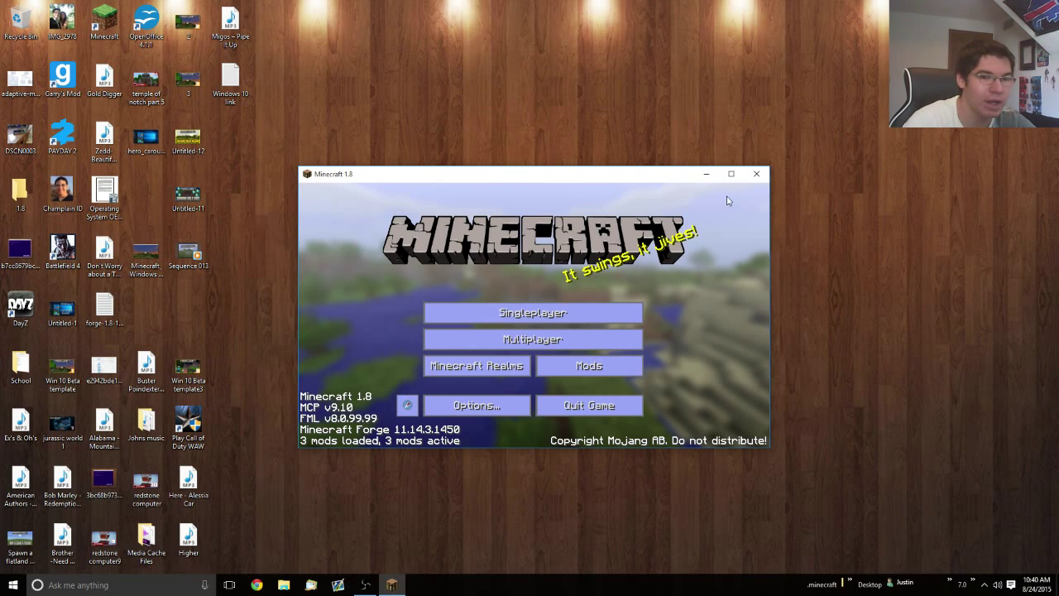
Maximize the game and review the three loaded mods in A-Z, Z-A and Normal order
click(731, 174)
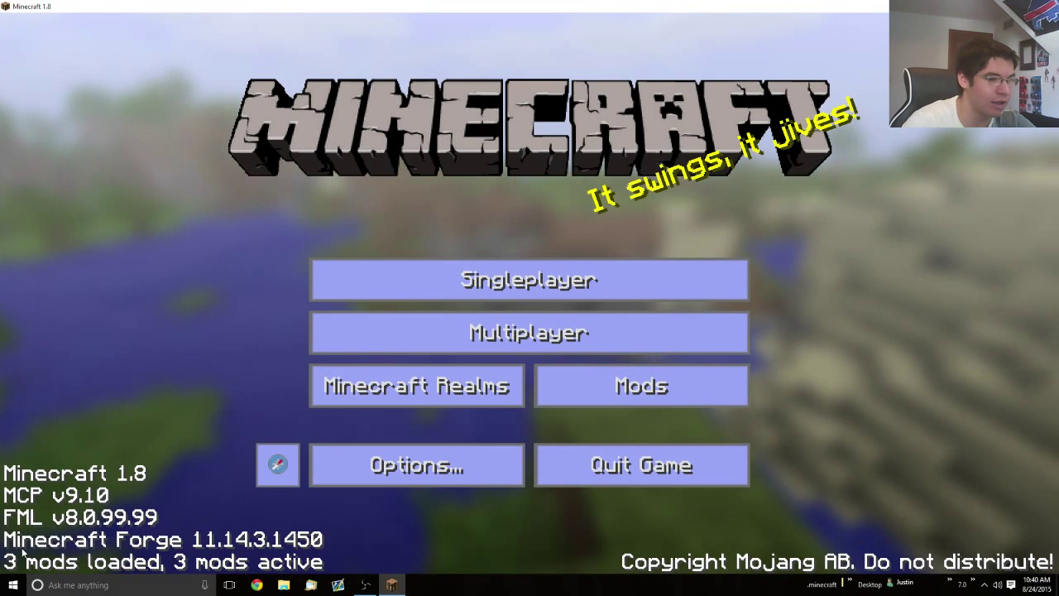
click(597, 404)
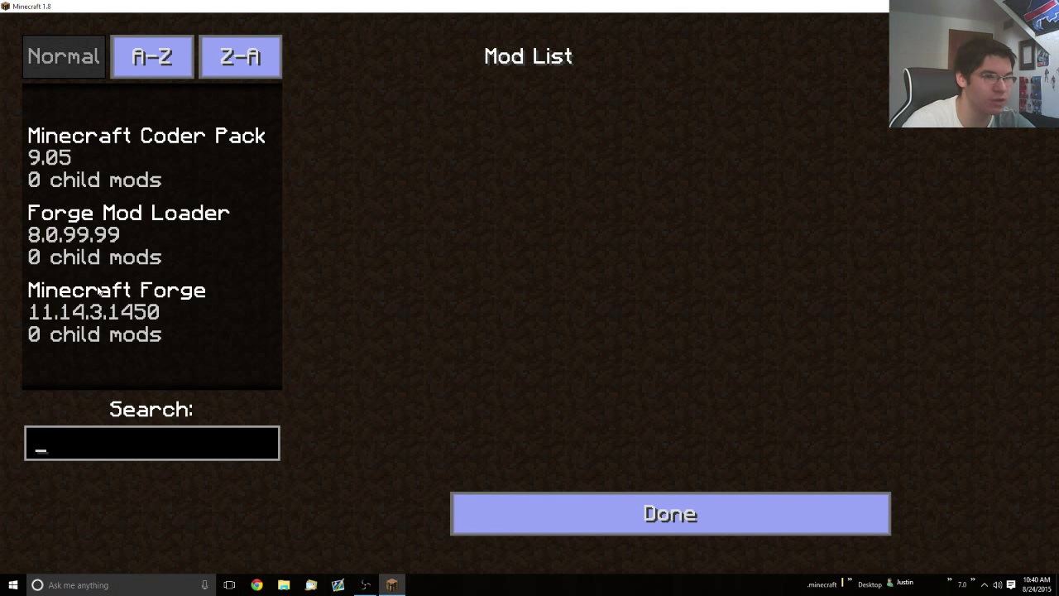
click(157, 68)
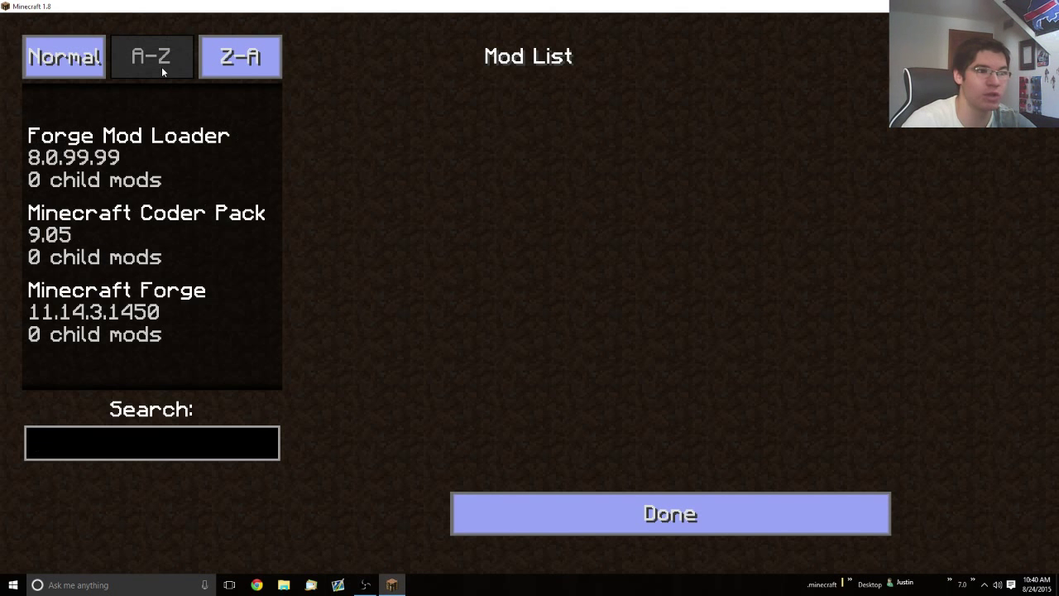
click(240, 58)
click(47, 58)
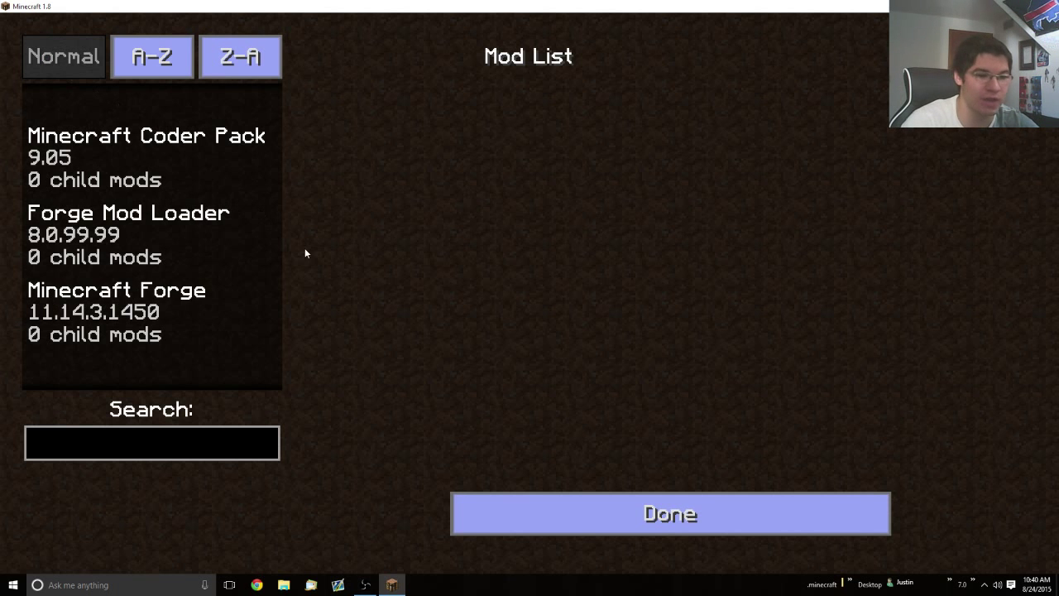
click(493, 528)
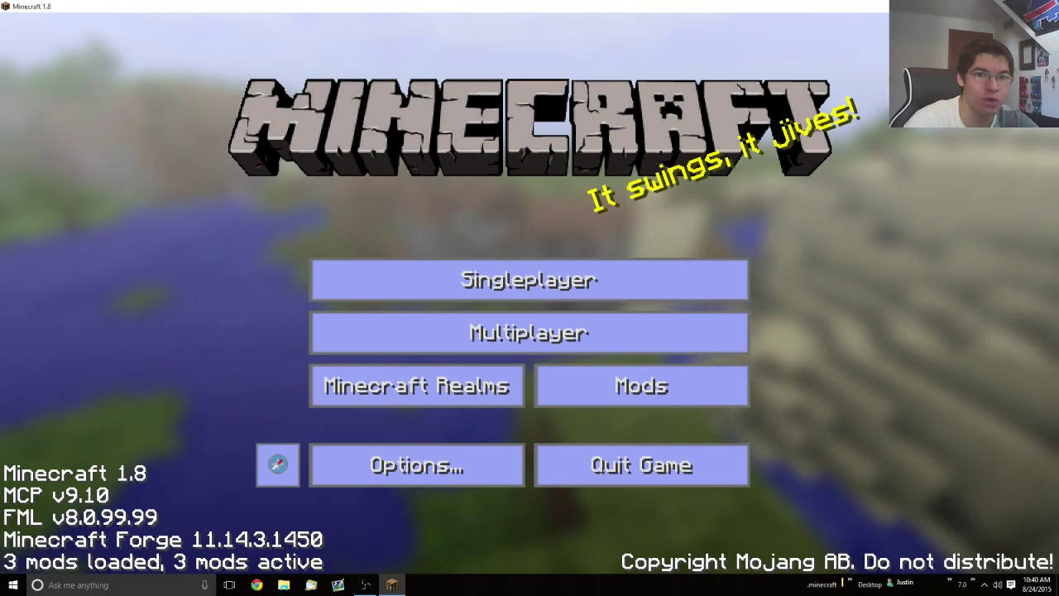
key(super+d)
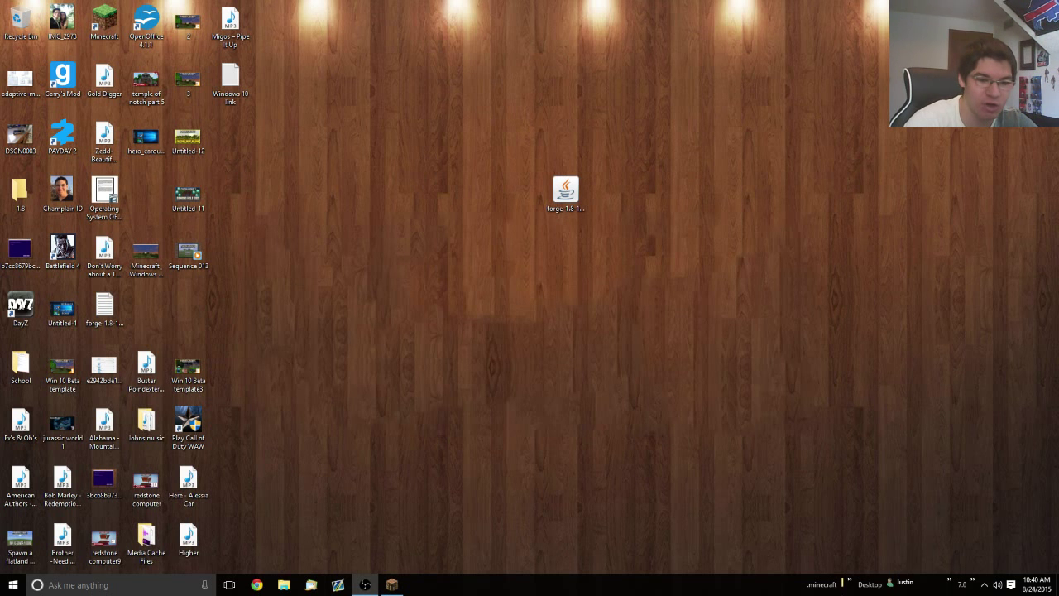
click(850, 582)
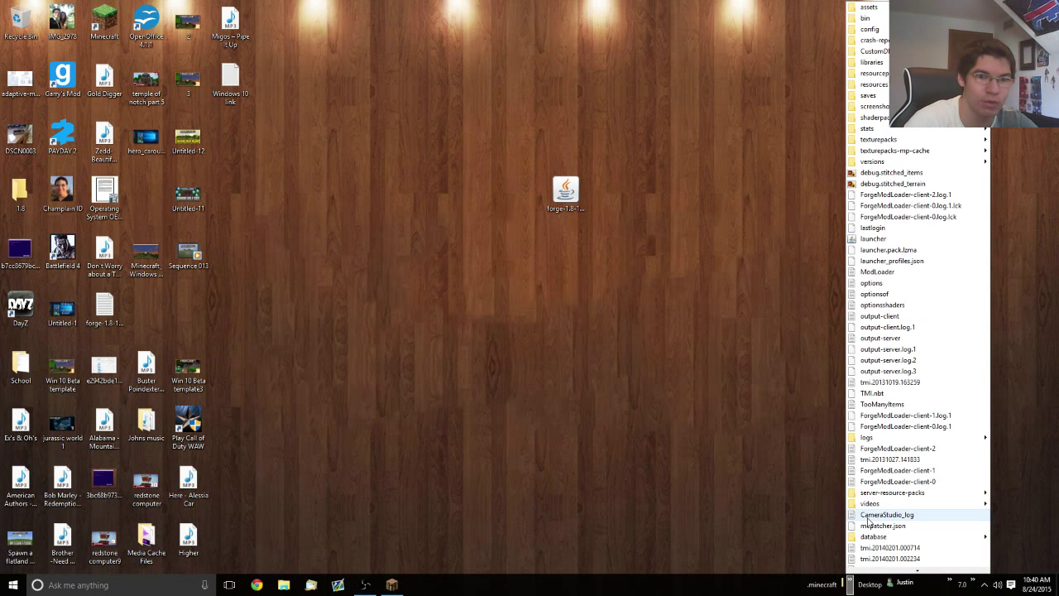
mouse_move(901, 571)
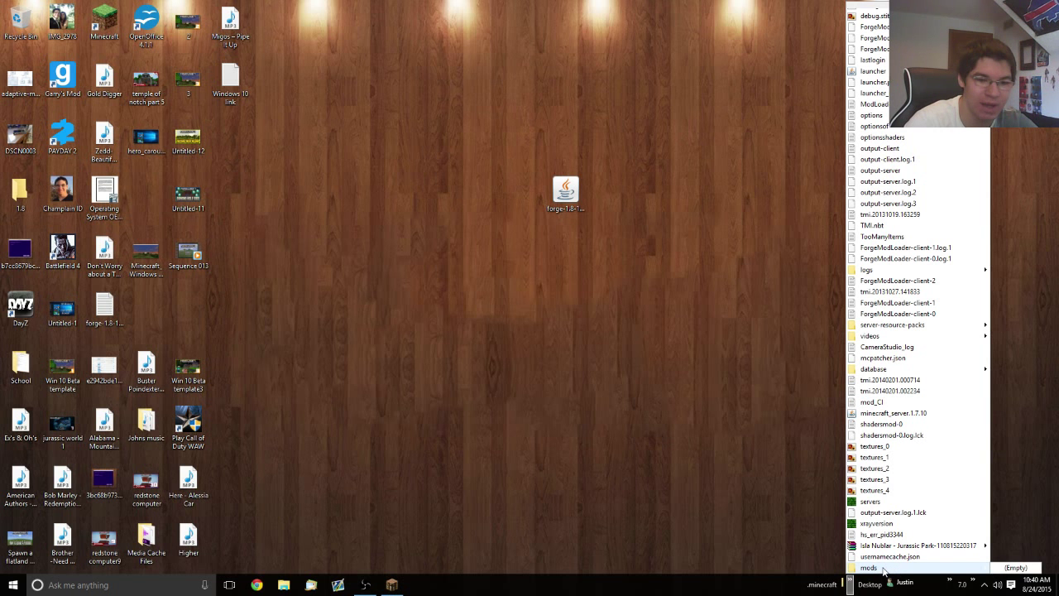
right_click(884, 570)
click(910, 324)
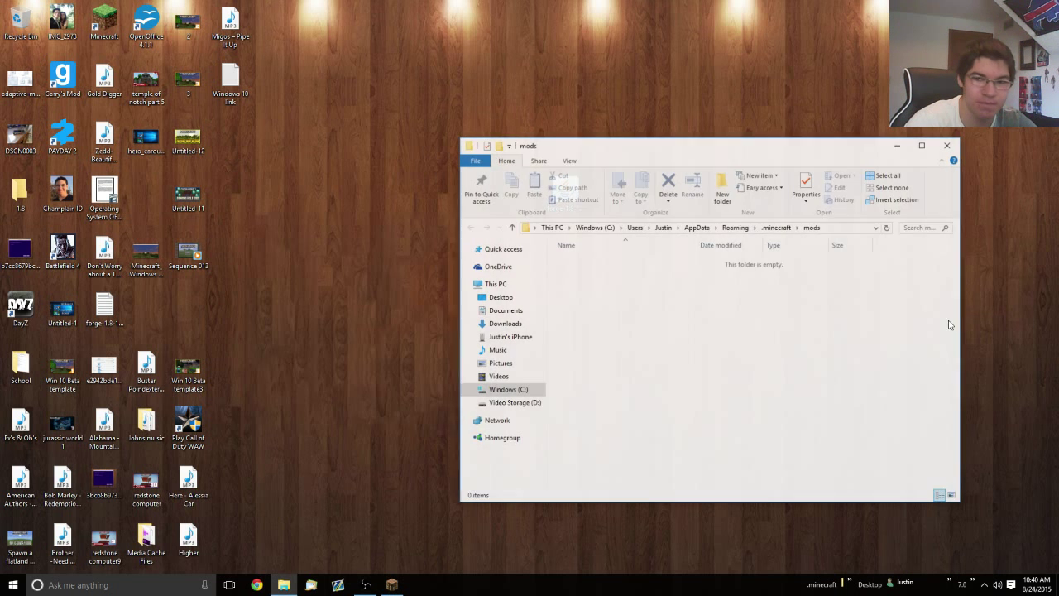
drag(728, 147, 639, 135)
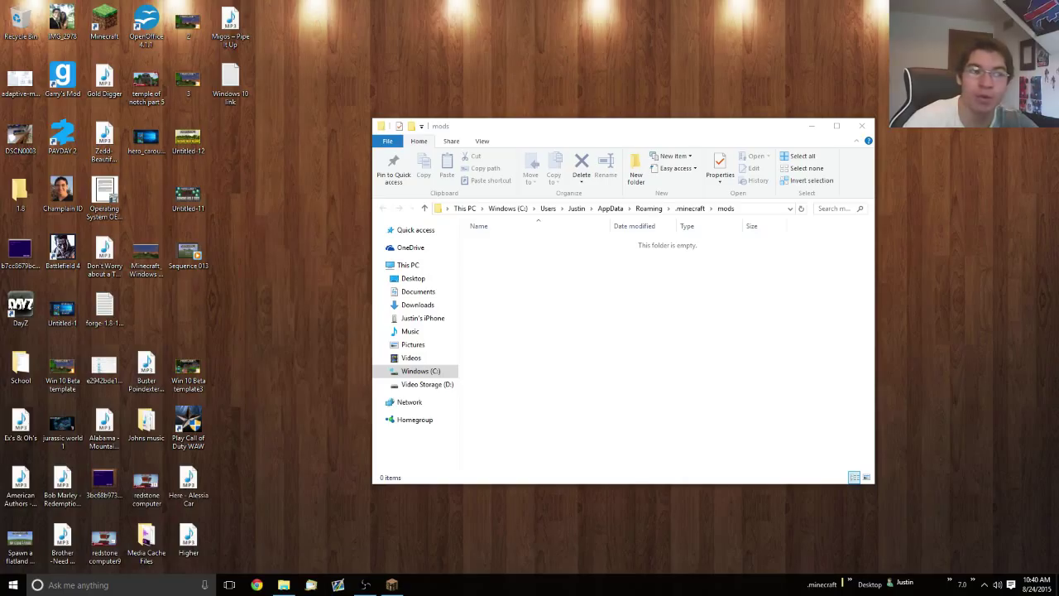
drag(672, 239, 503, 284)
click(600, 331)
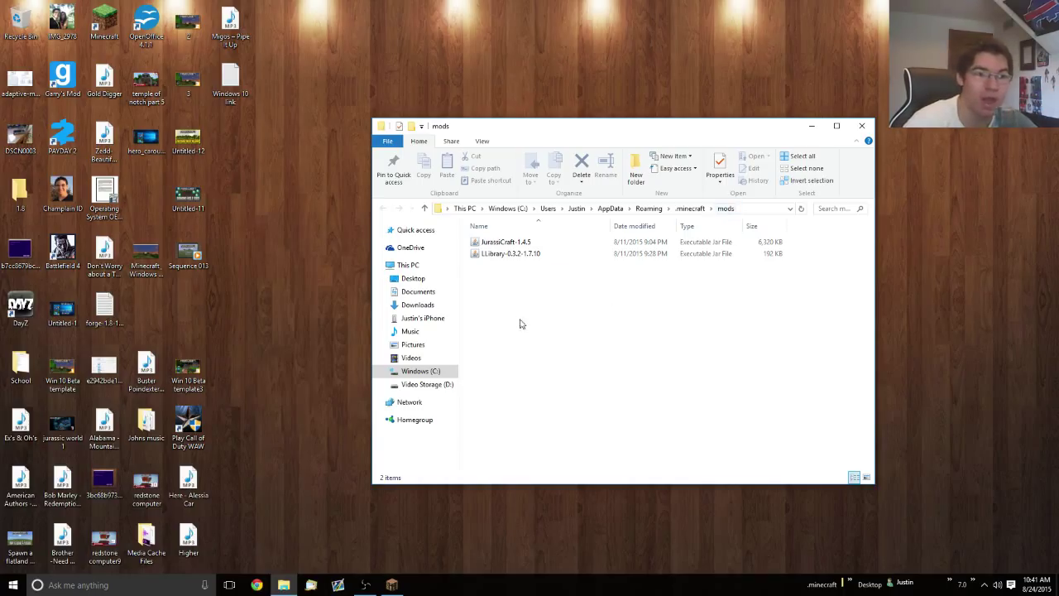
drag(513, 308, 493, 246)
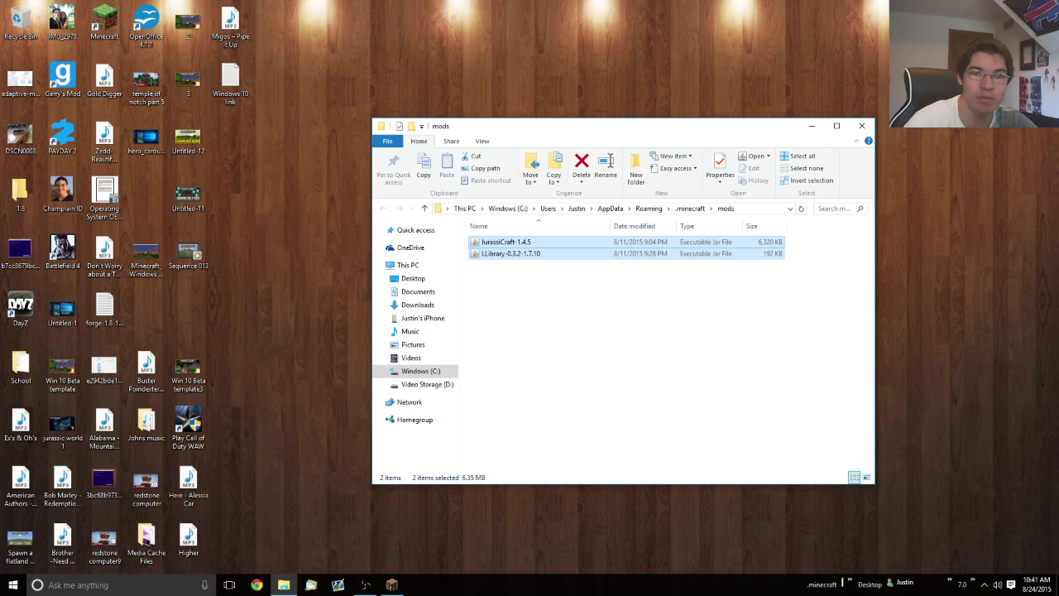
key(Delete)
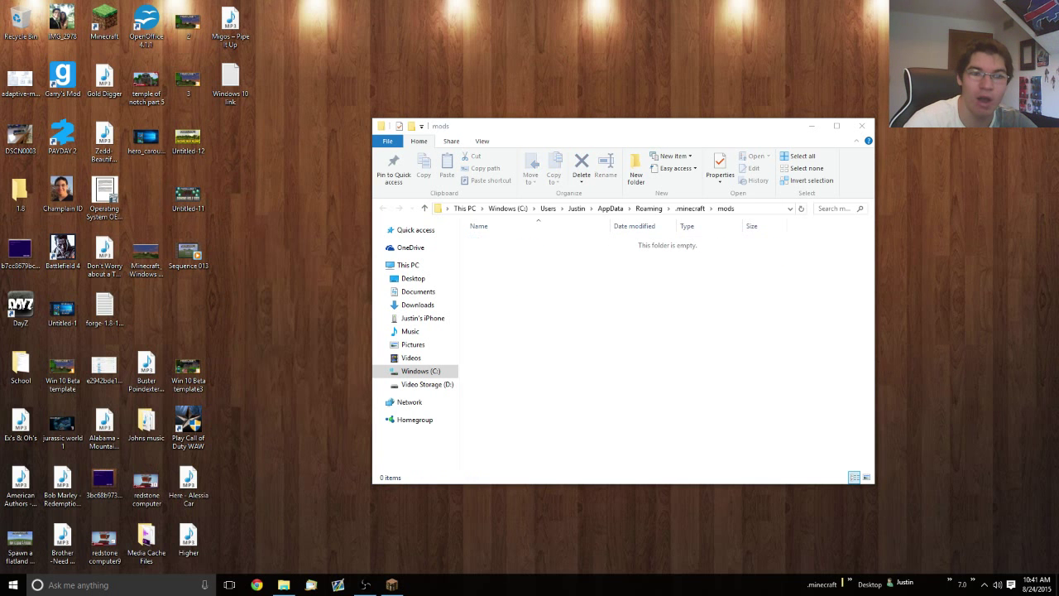
click(860, 127)
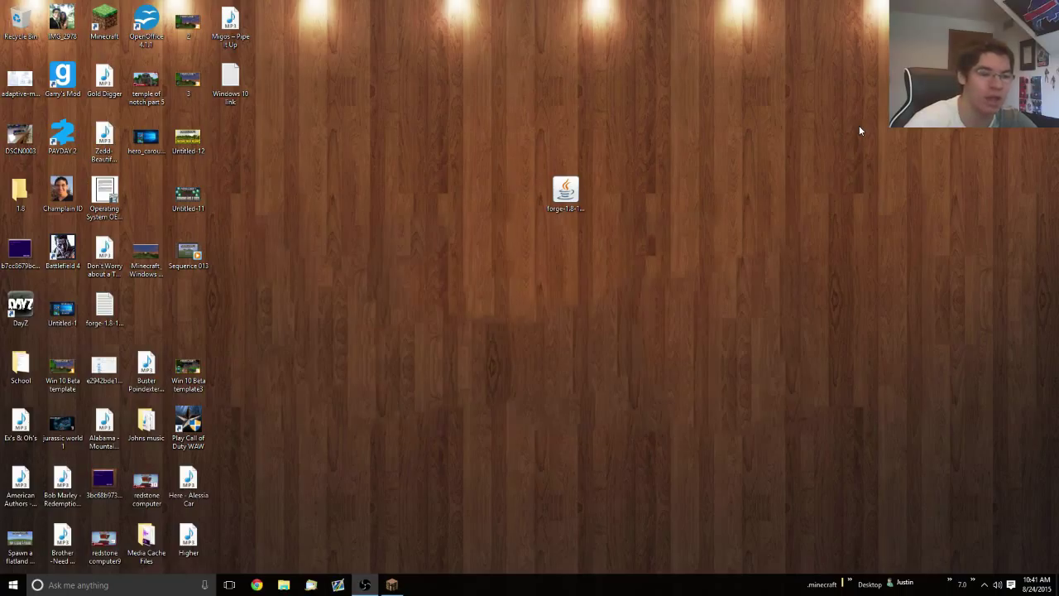